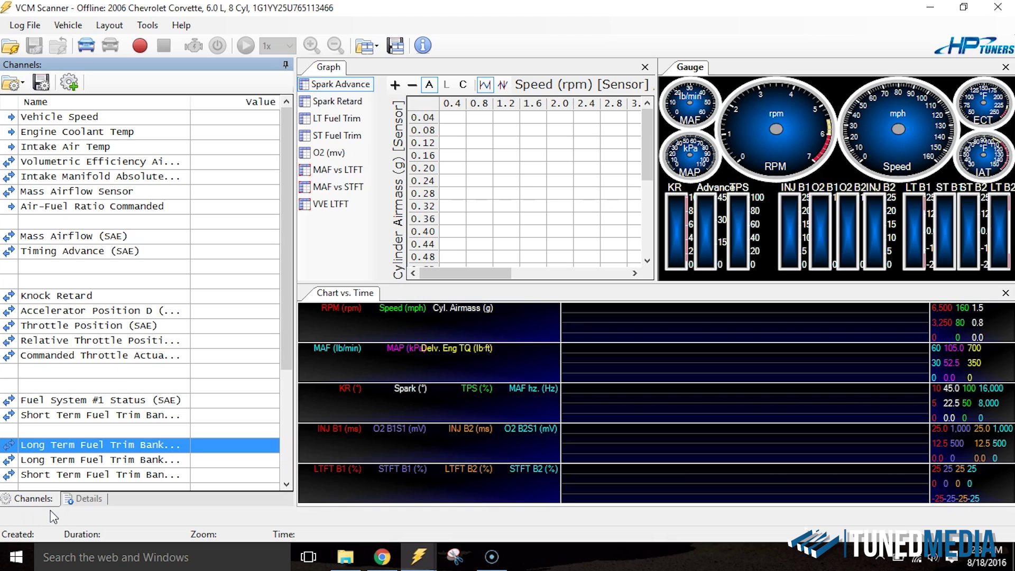
# Step: Open the Channel Selector through Add Channel in the Channels list context menu
pyautogui.click(153, 366)
pyautogui.rightClick(121, 113)
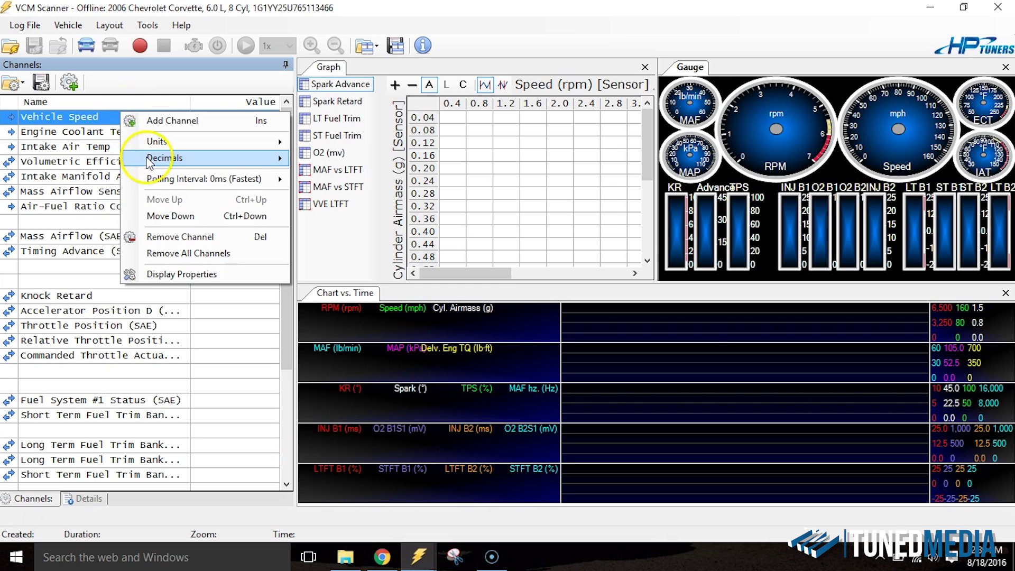
pyautogui.click(161, 127)
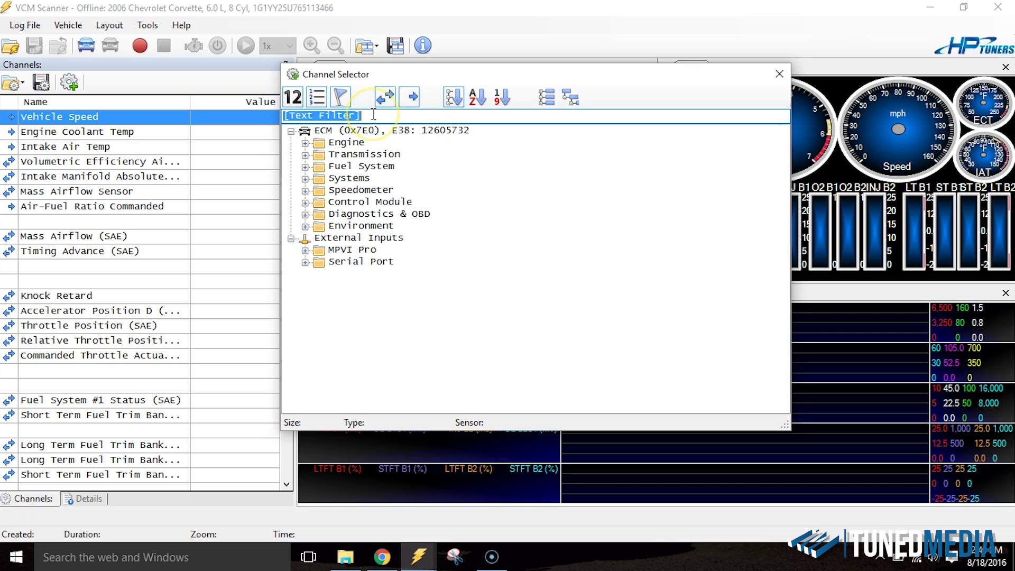
# Step: Search 'rpm', add Engine RPM (SAE) to the logged channels, then clear the search filter
pyautogui.write('rpm')
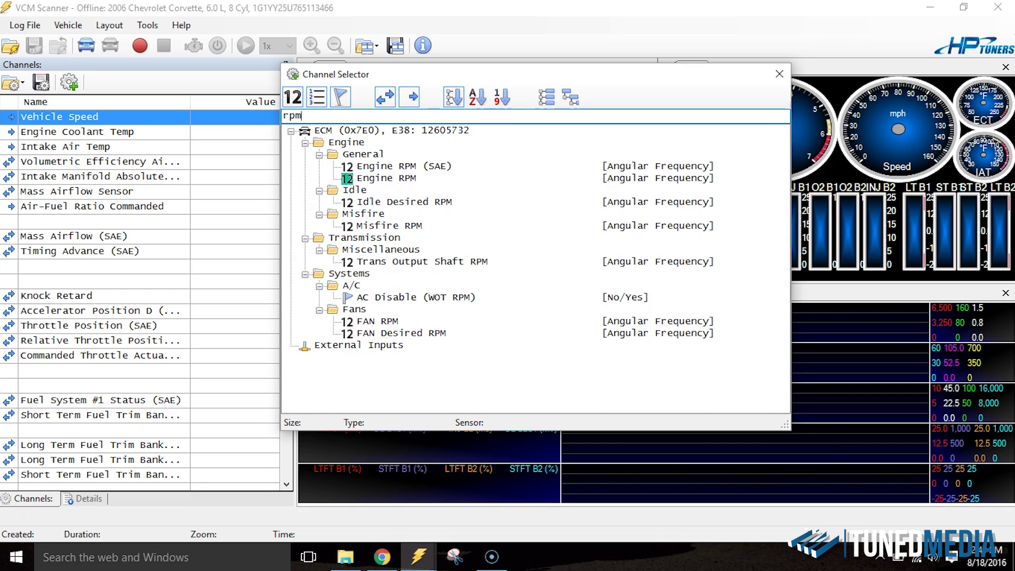
pyautogui.doubleClick(394, 169)
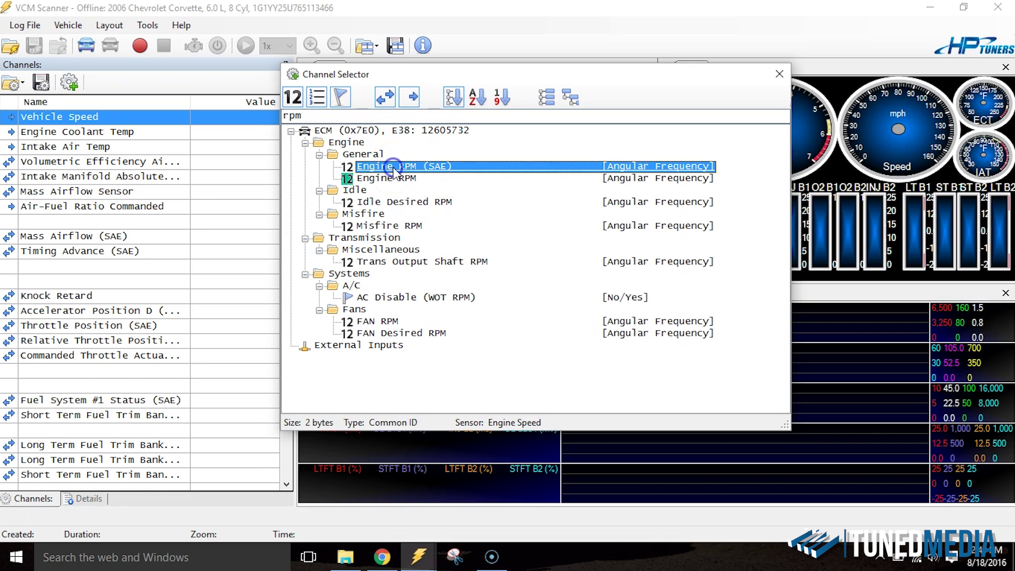
pyautogui.click(220, 136)
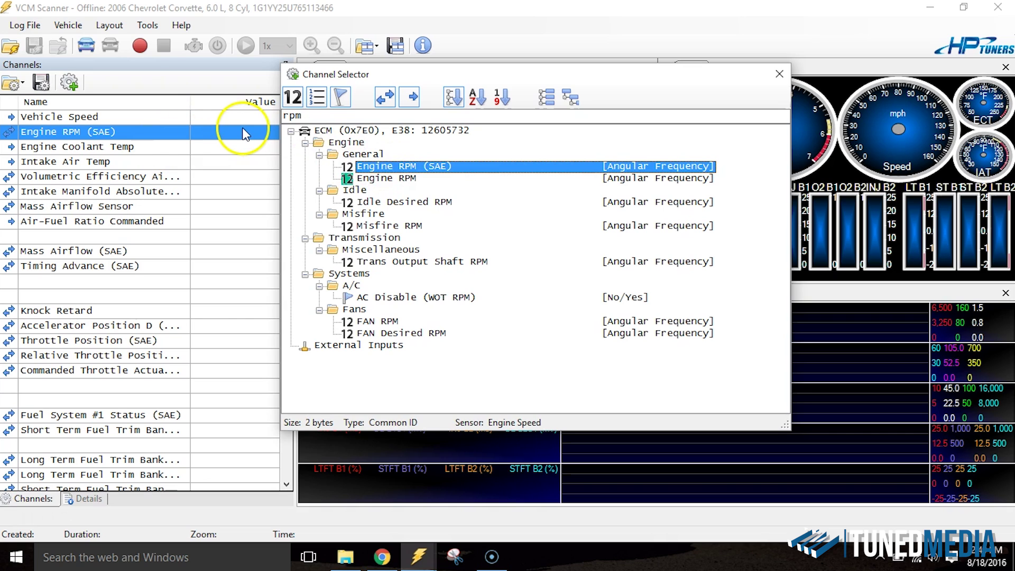
pyautogui.doubleClick(309, 115)
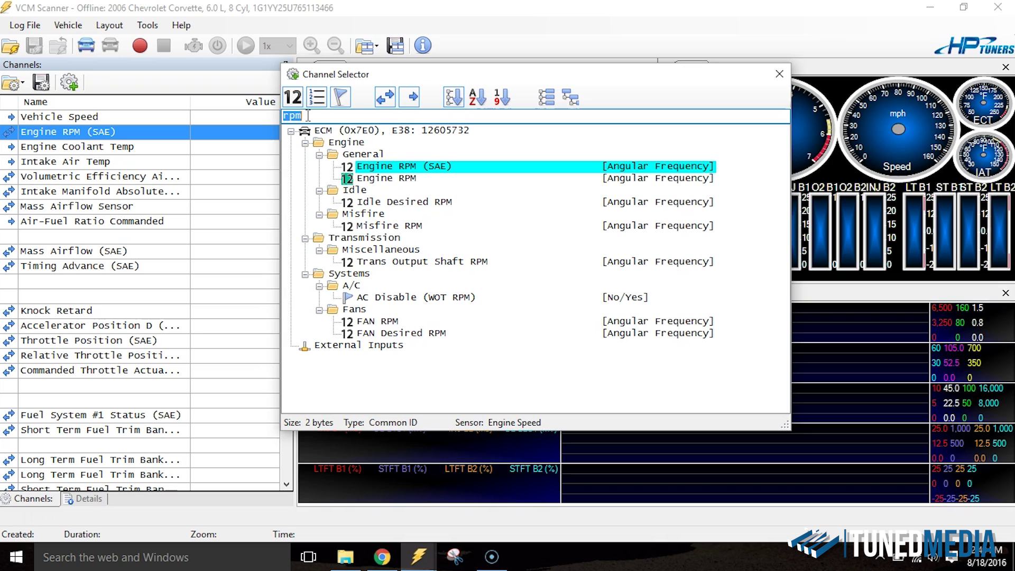
pyautogui.press('BackSpace')
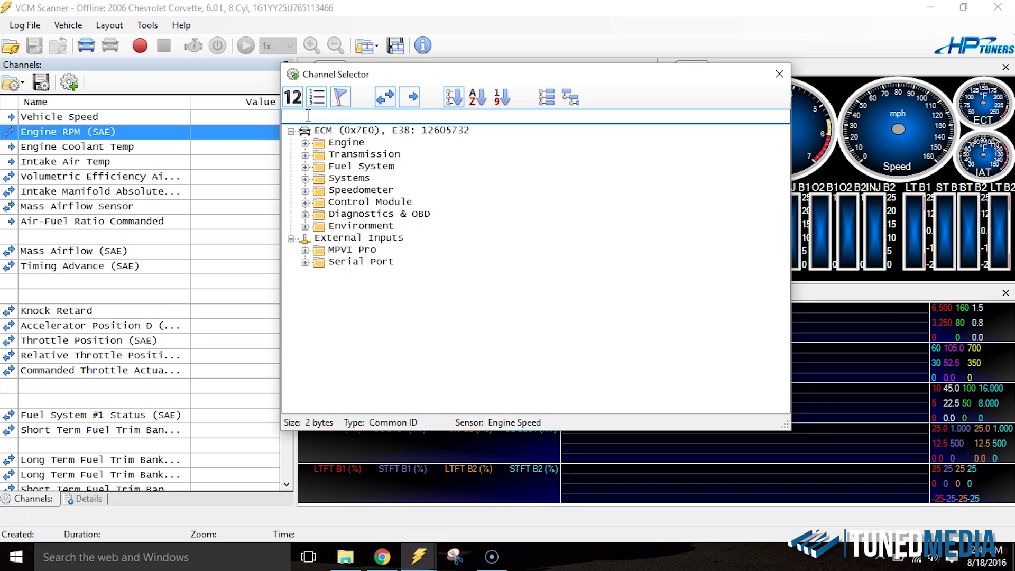
# Step: Filter by 'inj' and add INJ. Pulse Width Avg. Bank 1 and Bank 2 channels
pyautogui.write('inj')
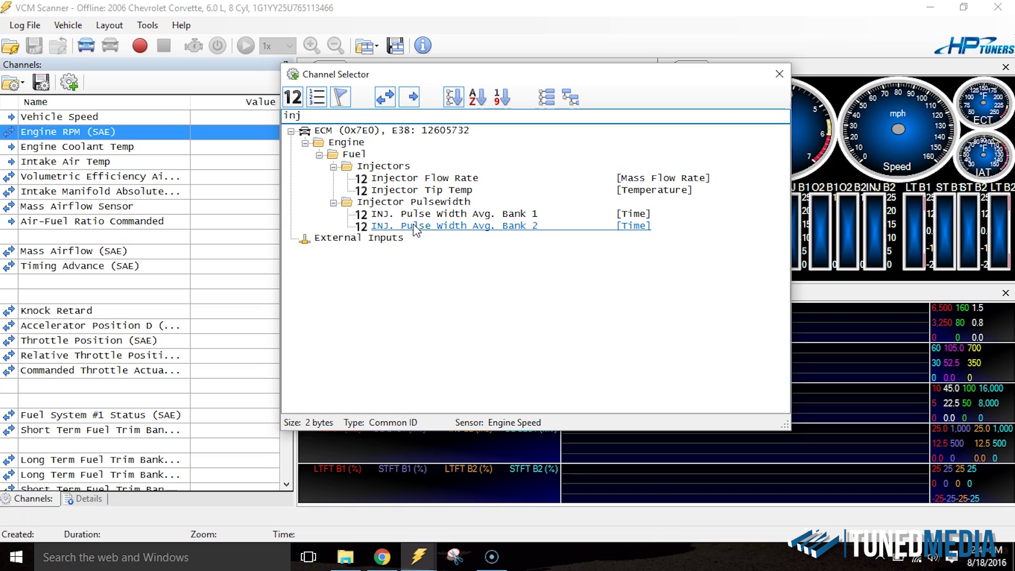
pyautogui.click(415, 214)
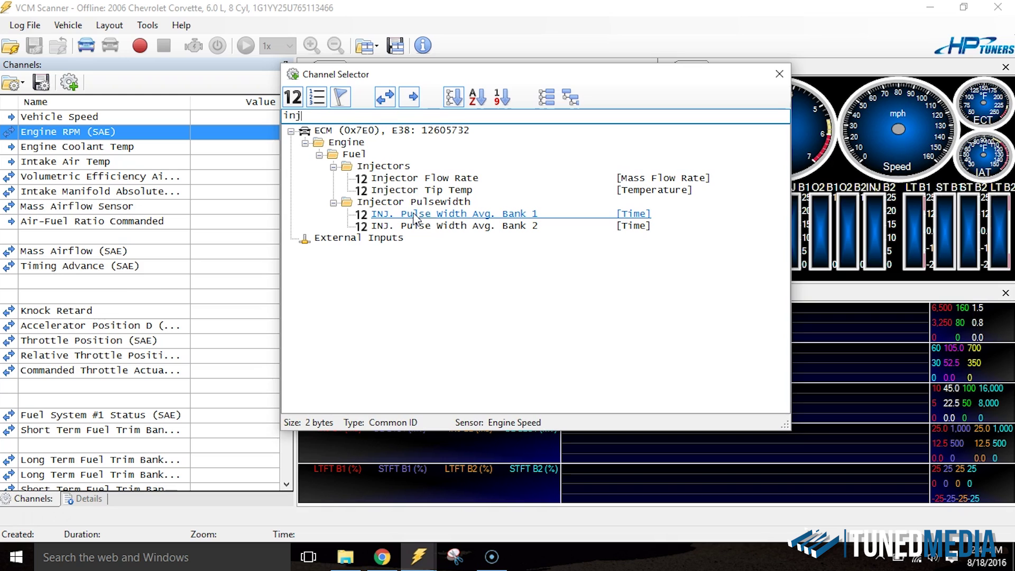
pyautogui.doubleClick(415, 215)
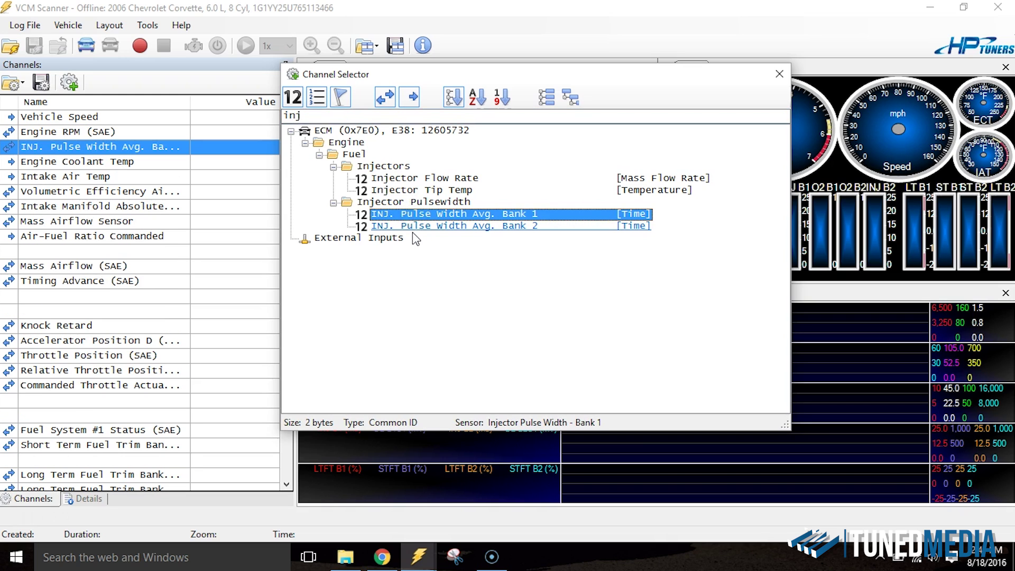
pyautogui.doubleClick(415, 229)
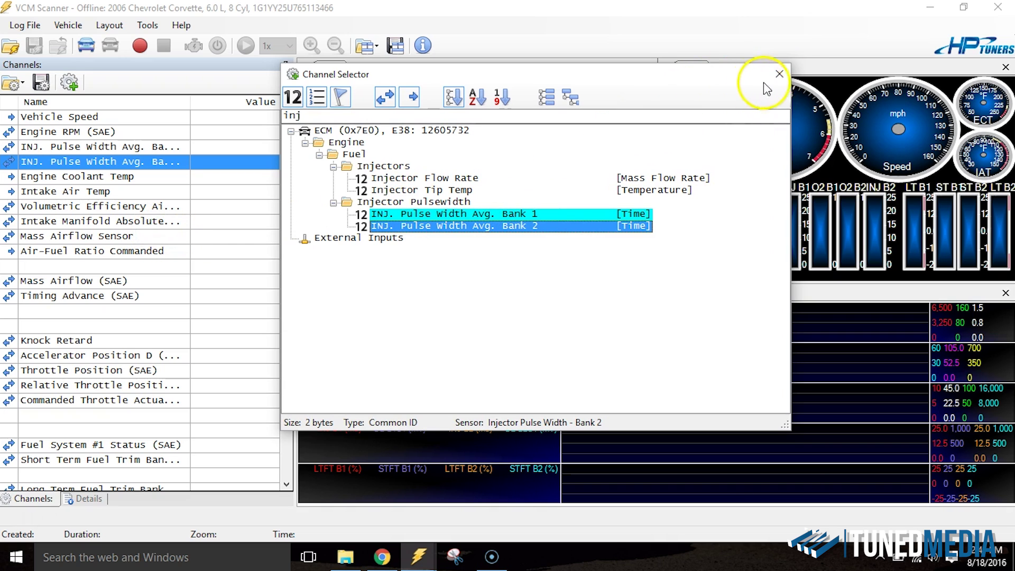
# Step: Close the Channel Selector and add a New Series to Group 1 in the Chart vs. Time layout
pyautogui.click(779, 74)
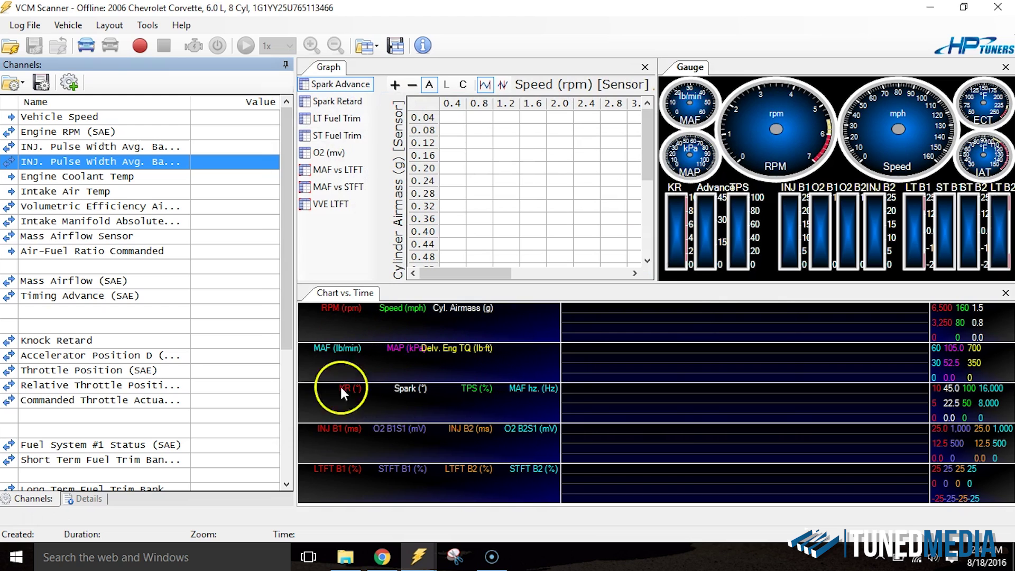
pyautogui.rightClick(514, 325)
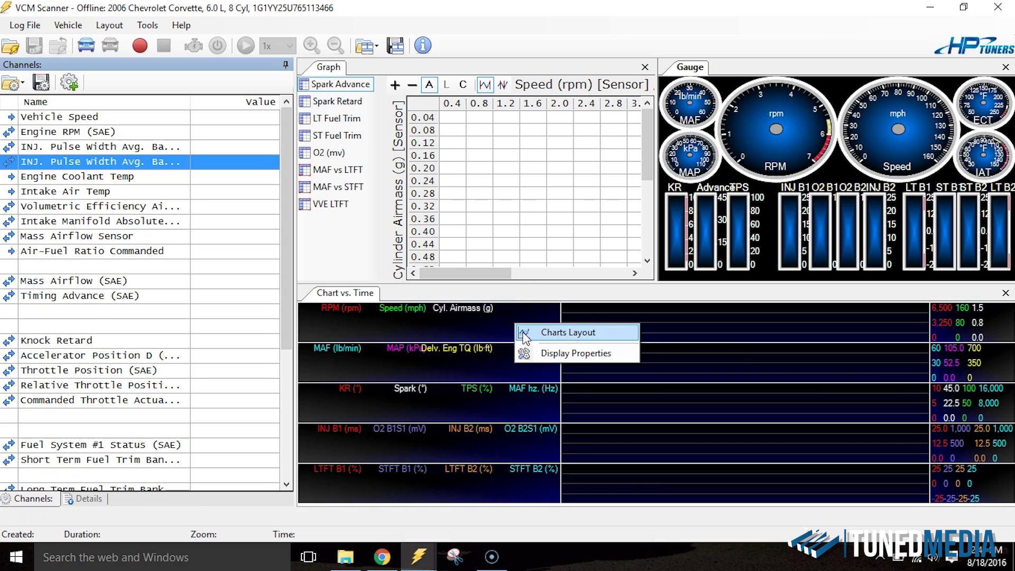
pyautogui.click(561, 332)
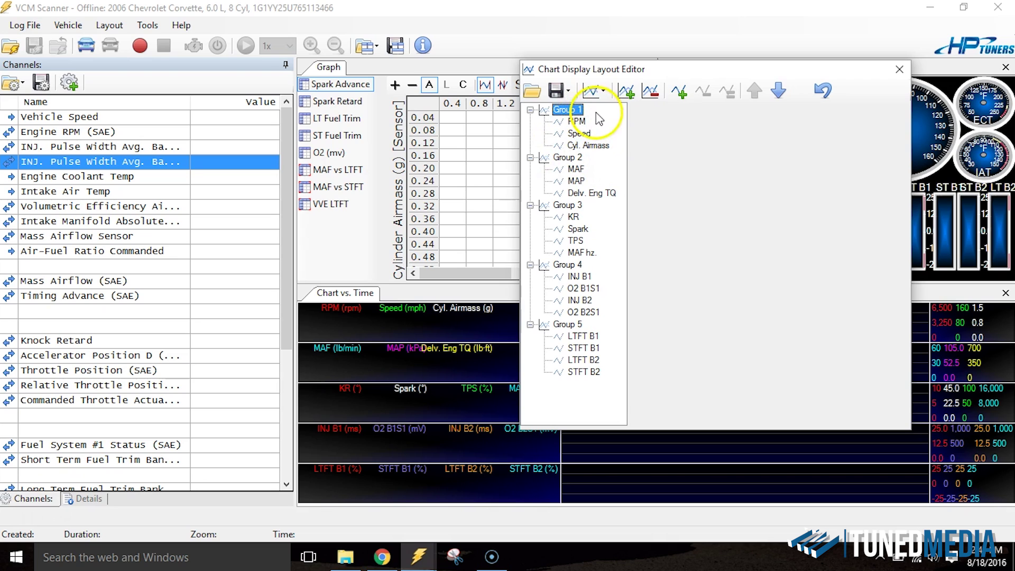
pyautogui.click(684, 98)
pyautogui.click(680, 97)
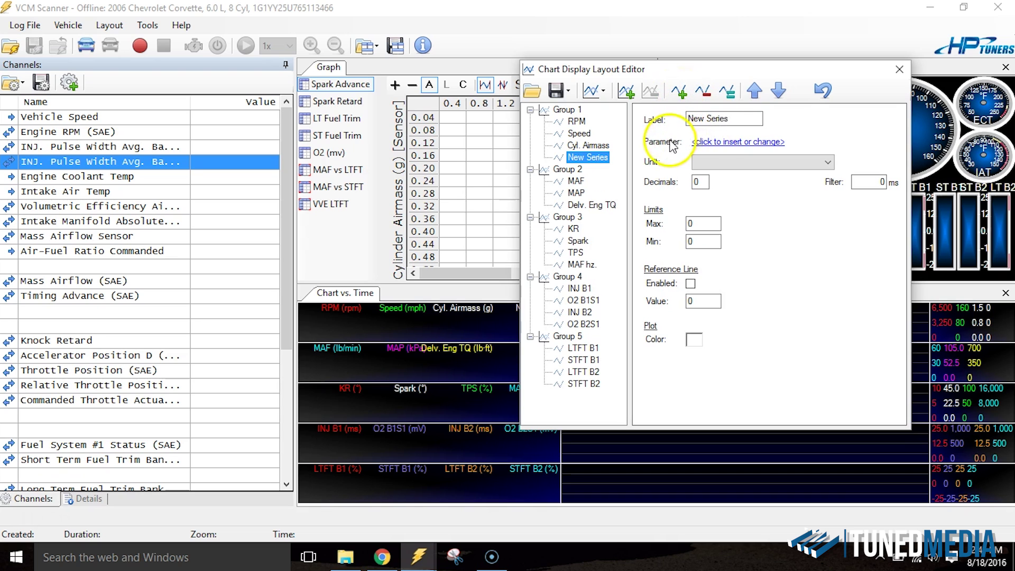
# Step: Filter the series parameters by 'inj', showing only vehicle-supported ones including Injector Duty Cycle
pyautogui.click(711, 142)
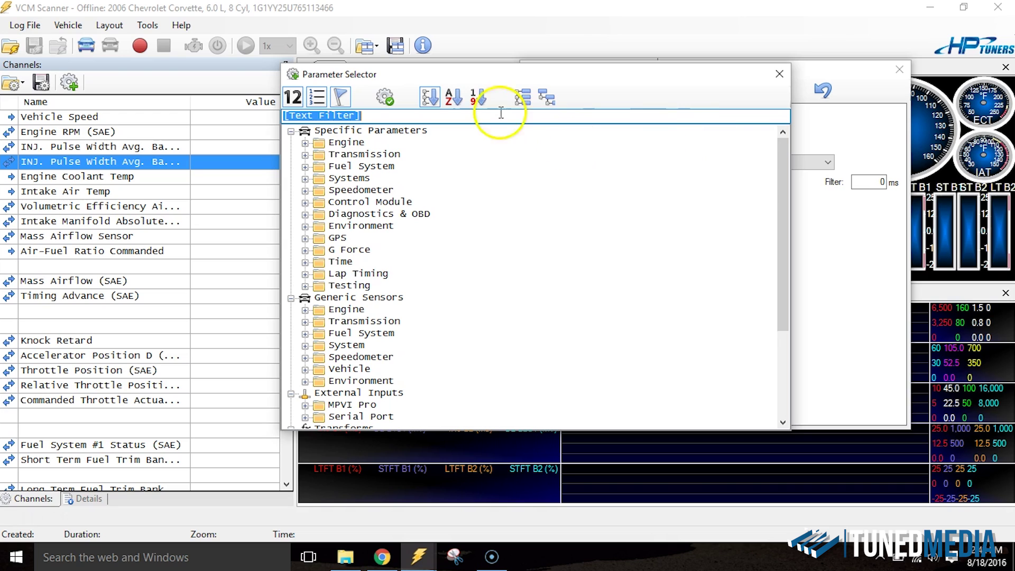
pyautogui.click(442, 116)
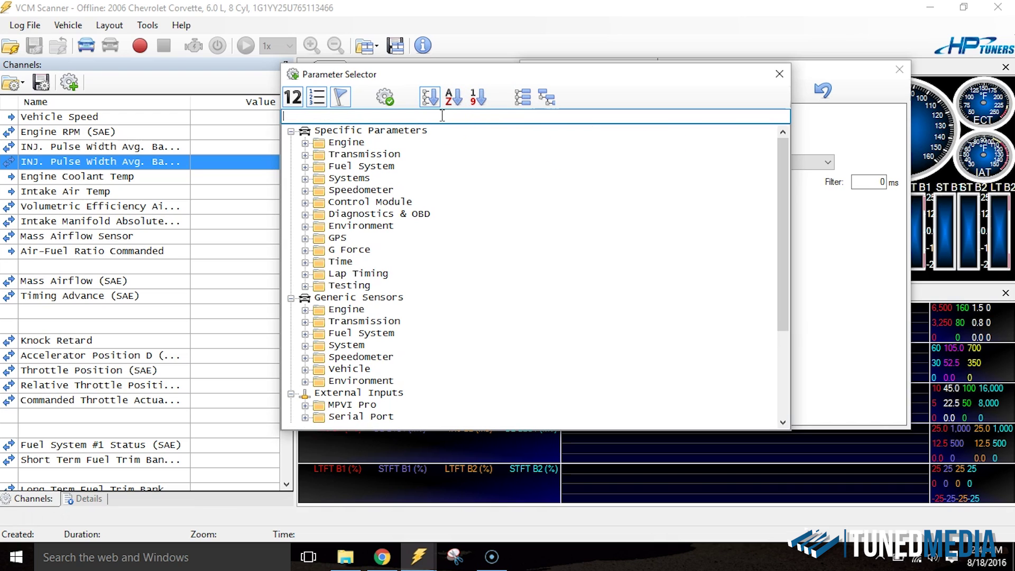
pyautogui.write('inj')
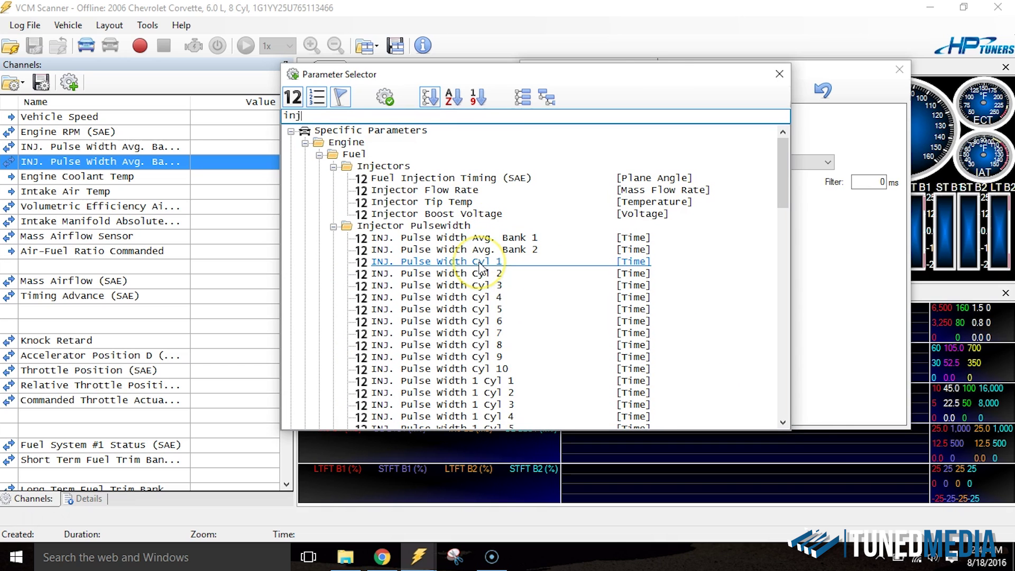
pyautogui.scroll(-10, 480, 267)
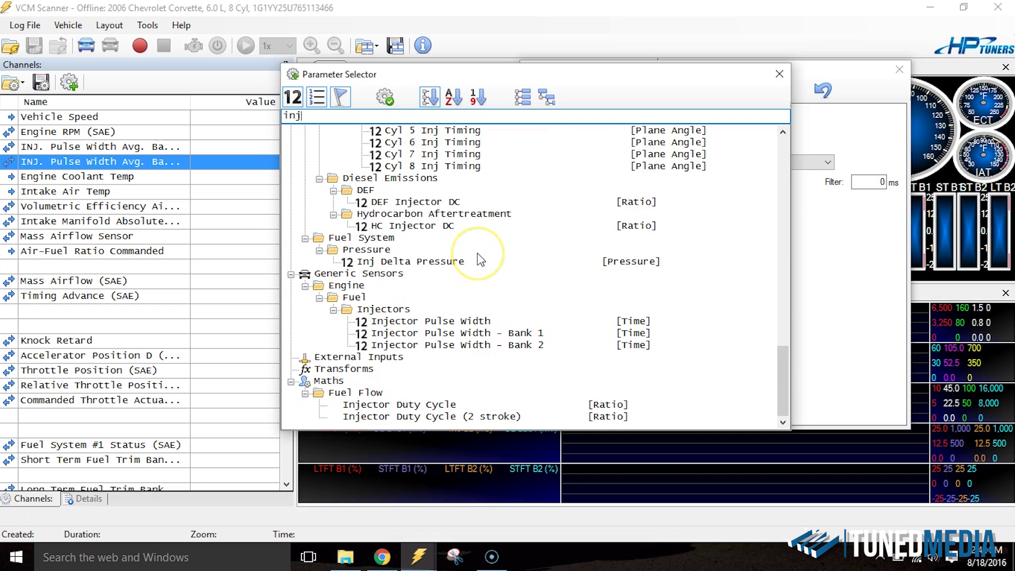
pyautogui.scroll(10, 480, 260)
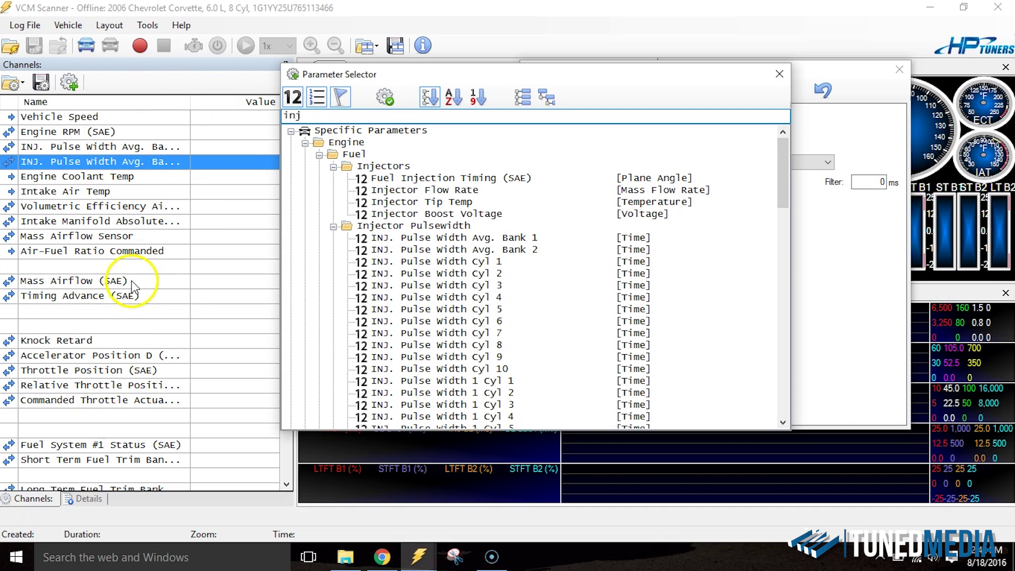
pyautogui.click(391, 101)
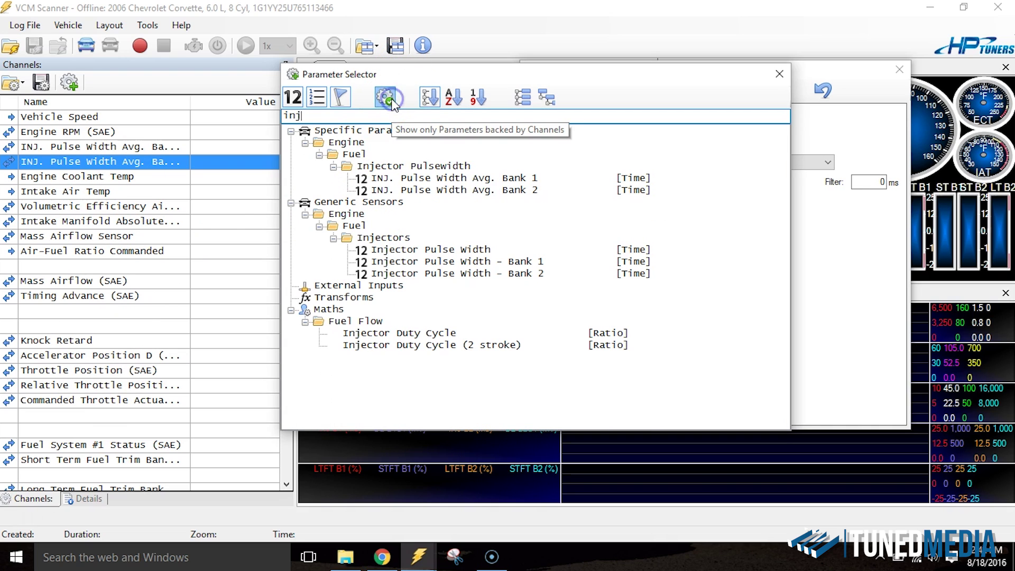
# Step: Assign Injector Duty Cycle to the series as 'Inj DC', Percent, max 100, plotted cyan
pyautogui.doubleClick(374, 333)
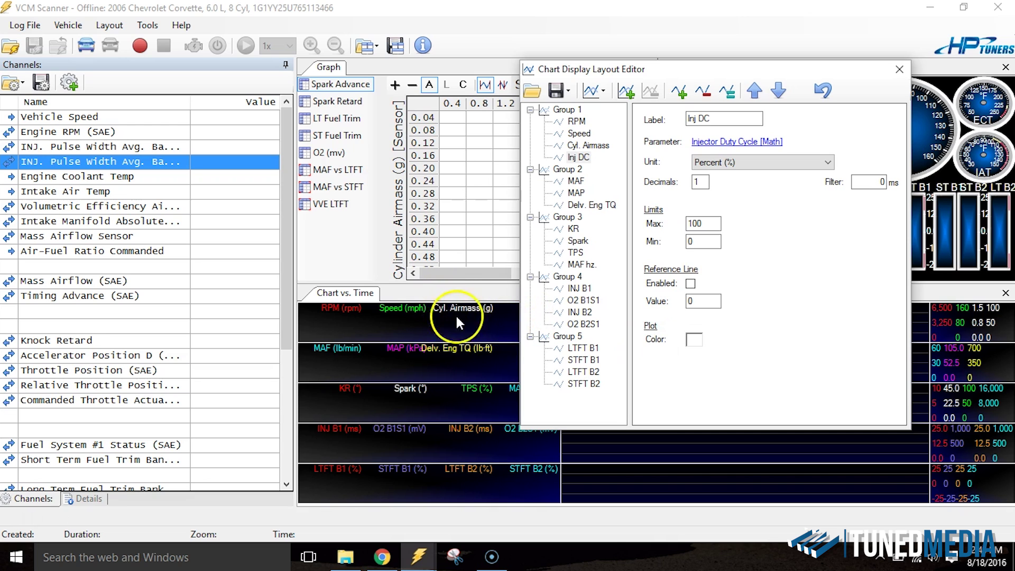
pyautogui.click(694, 339)
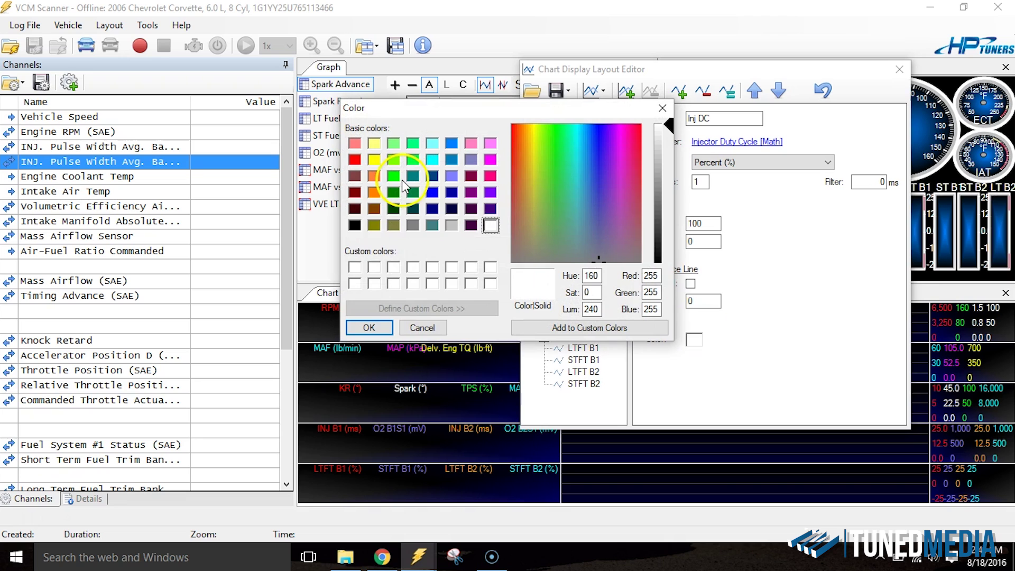
pyautogui.click(432, 159)
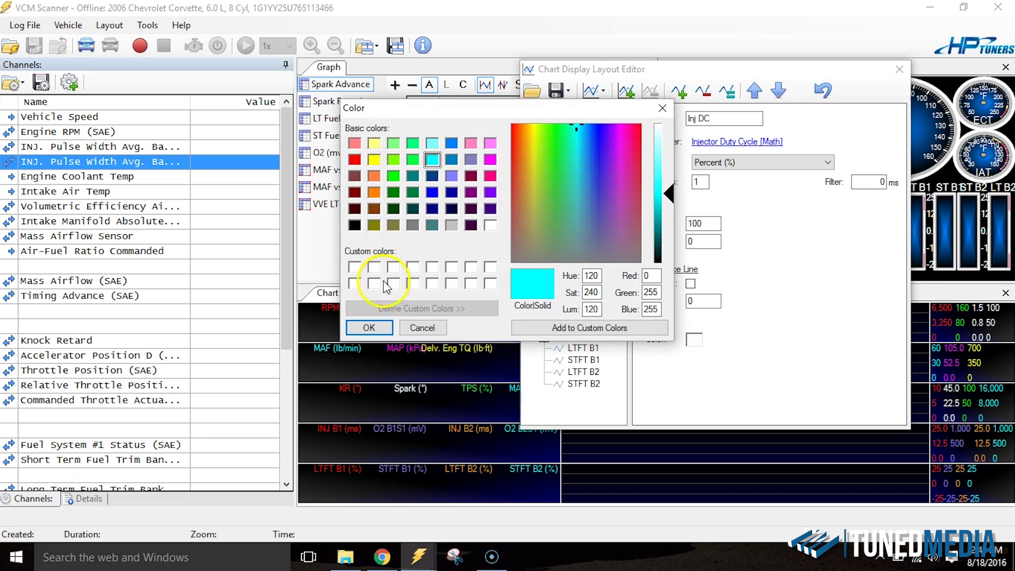
pyautogui.click(369, 329)
pyautogui.click(369, 328)
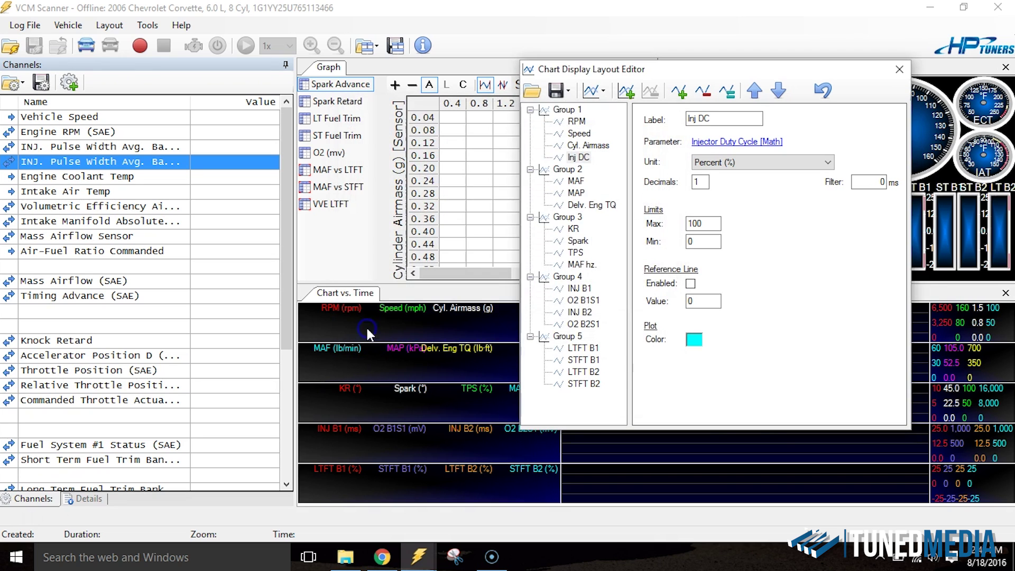
pyautogui.click(836, 89)
# Step: Close the Chart Display Layout Editor to show the cyan Inj DC series in Group 1
pyautogui.click(898, 74)
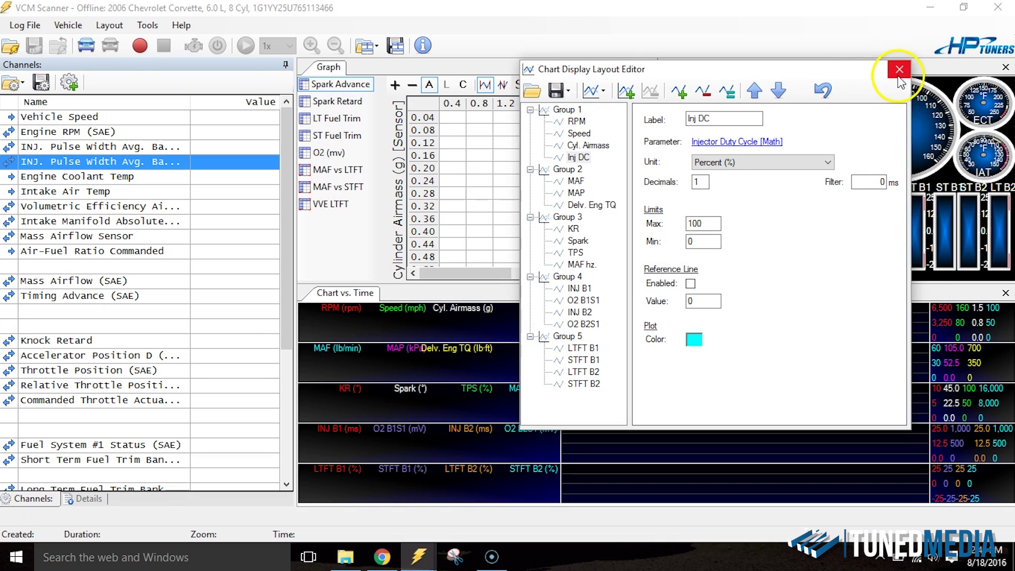